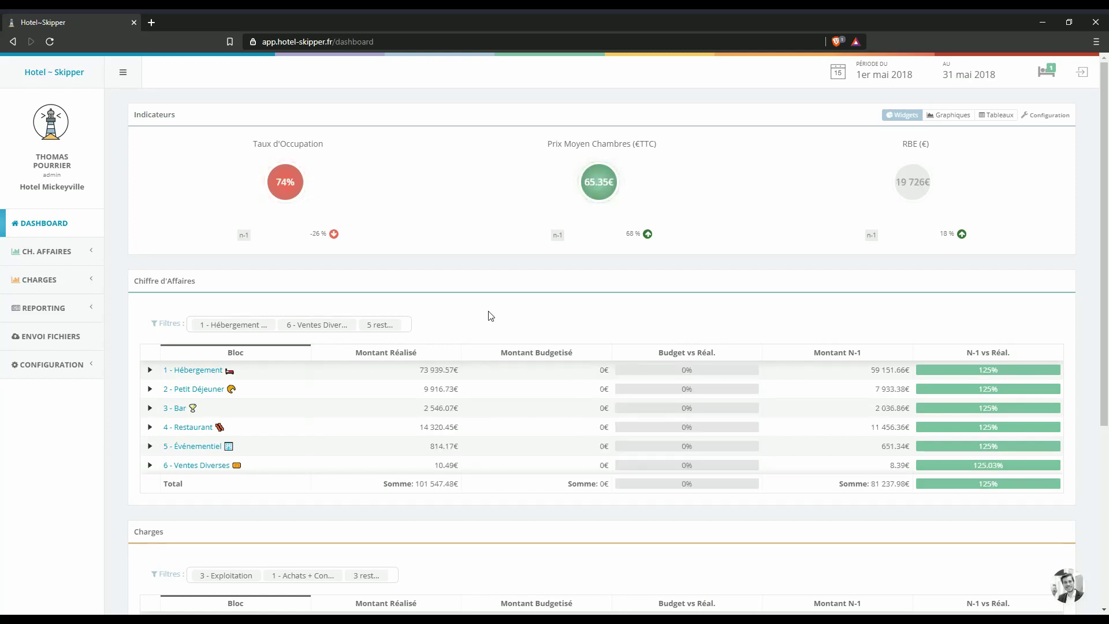
Step: Check which hotel is selected for the displayed data
click(1041, 77)
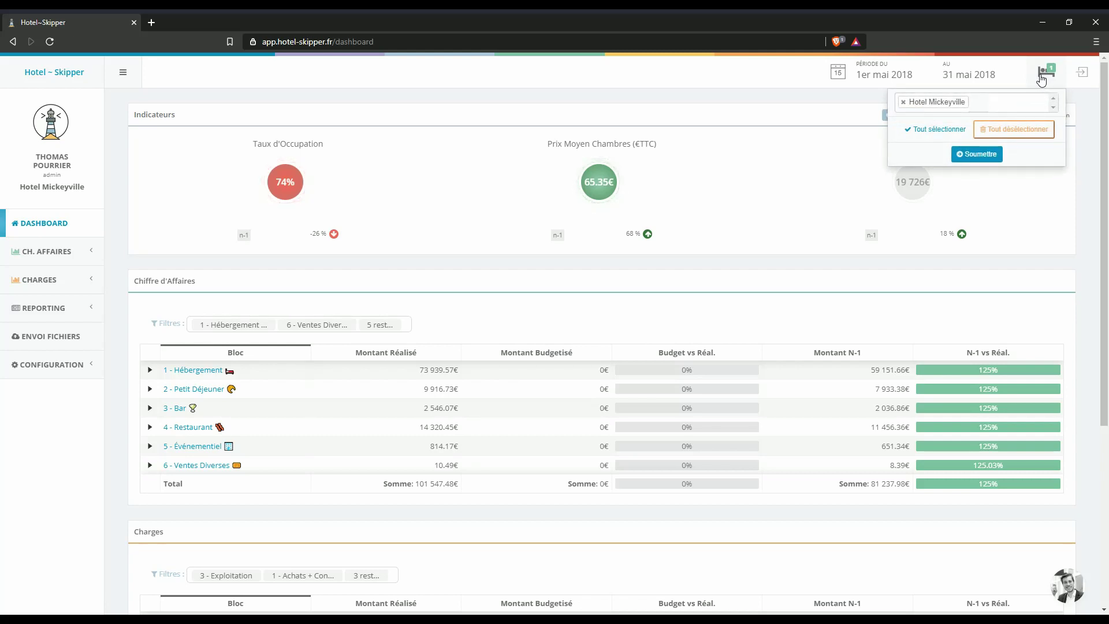
click(738, 123)
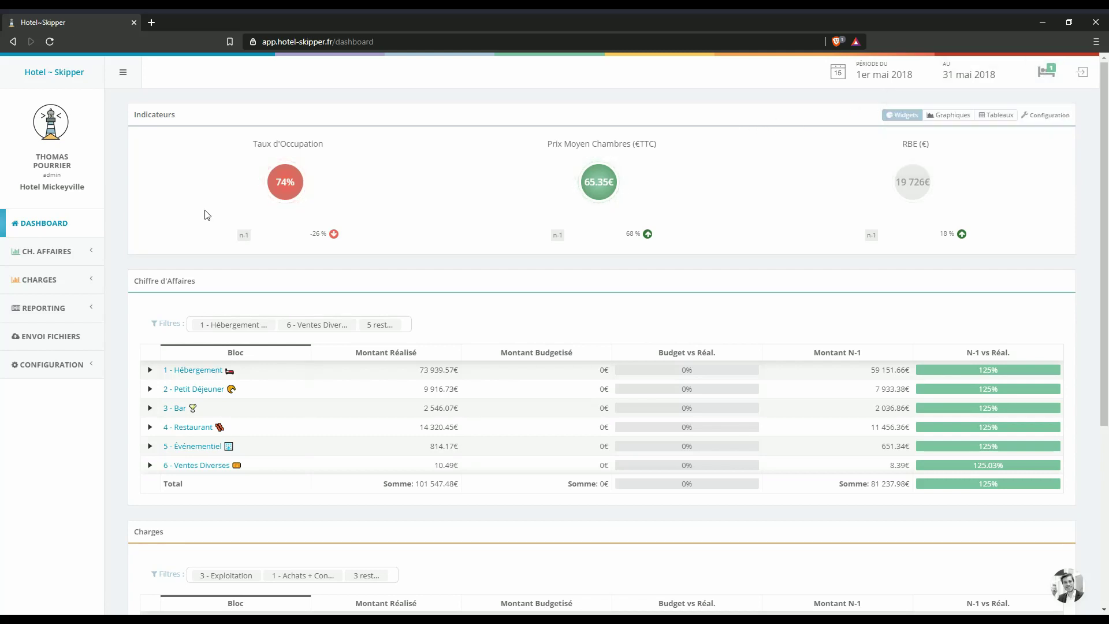
Step: Open the list of reports and start creating a new report model
click(94, 310)
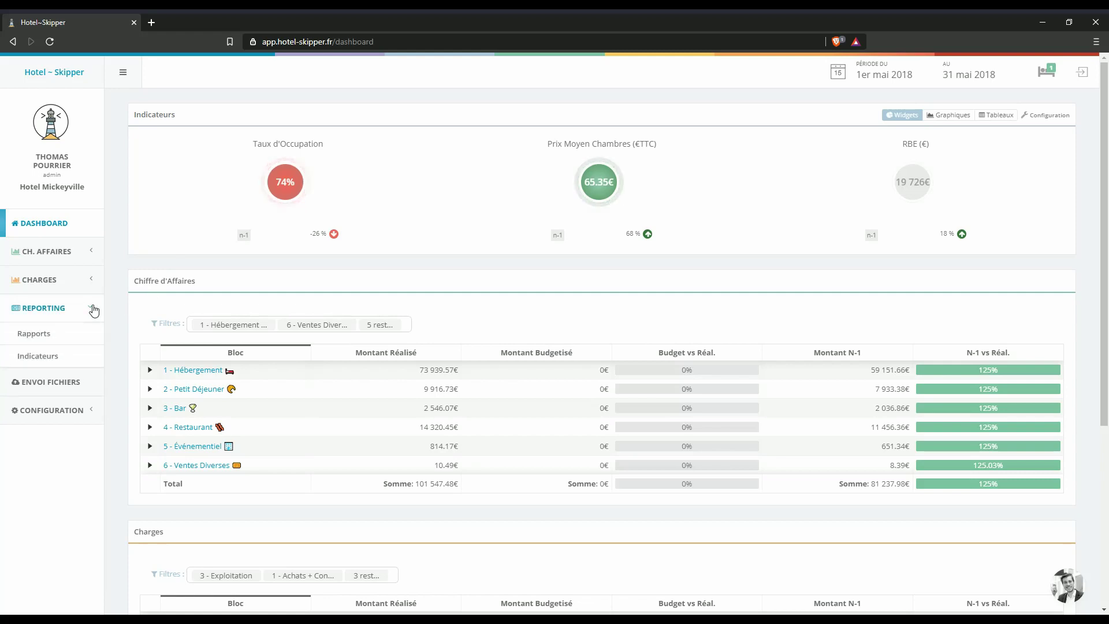
click(80, 341)
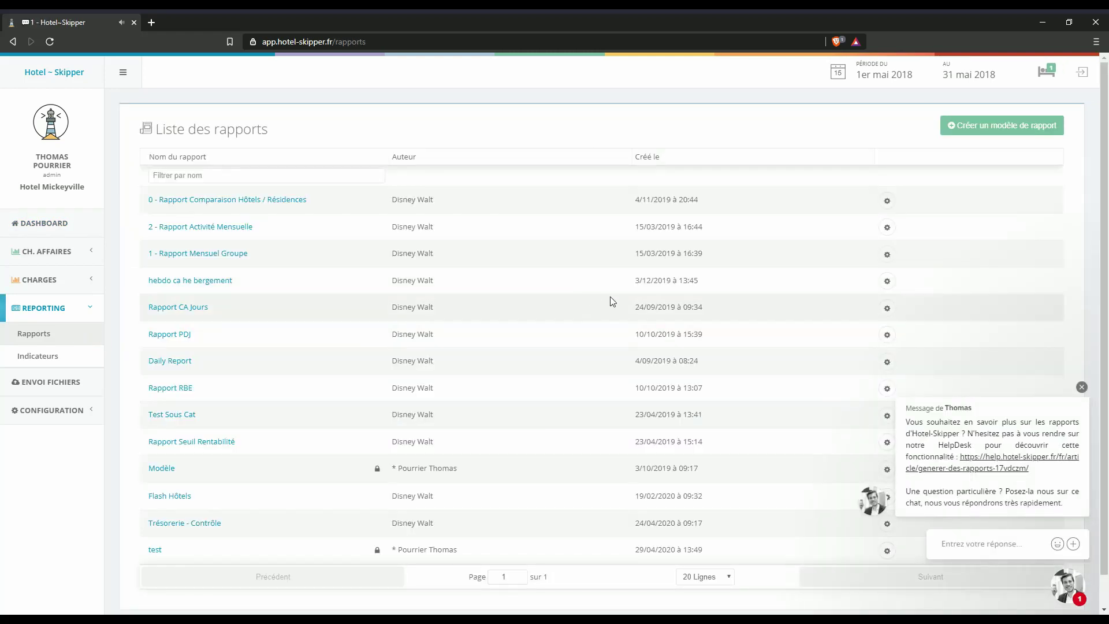
click(1081, 387)
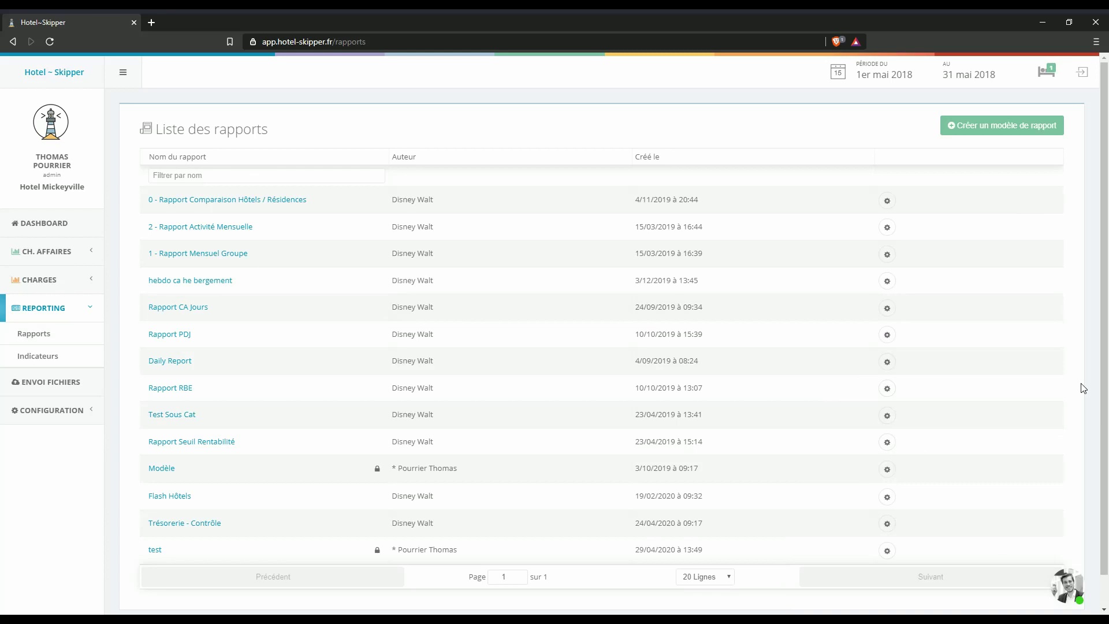
click(995, 136)
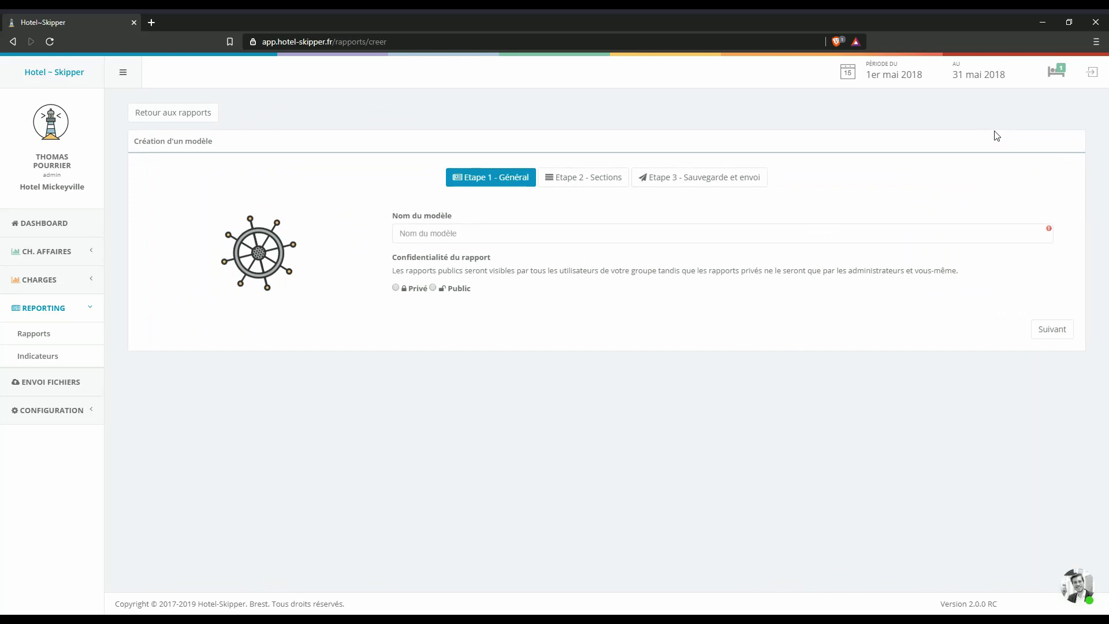
Step: Name the model "Rapport Mensuel D'activité Chambres", make it private and continue to the sections stage
click(820, 230)
text(Rapport Mensuel D'activité Chambres)
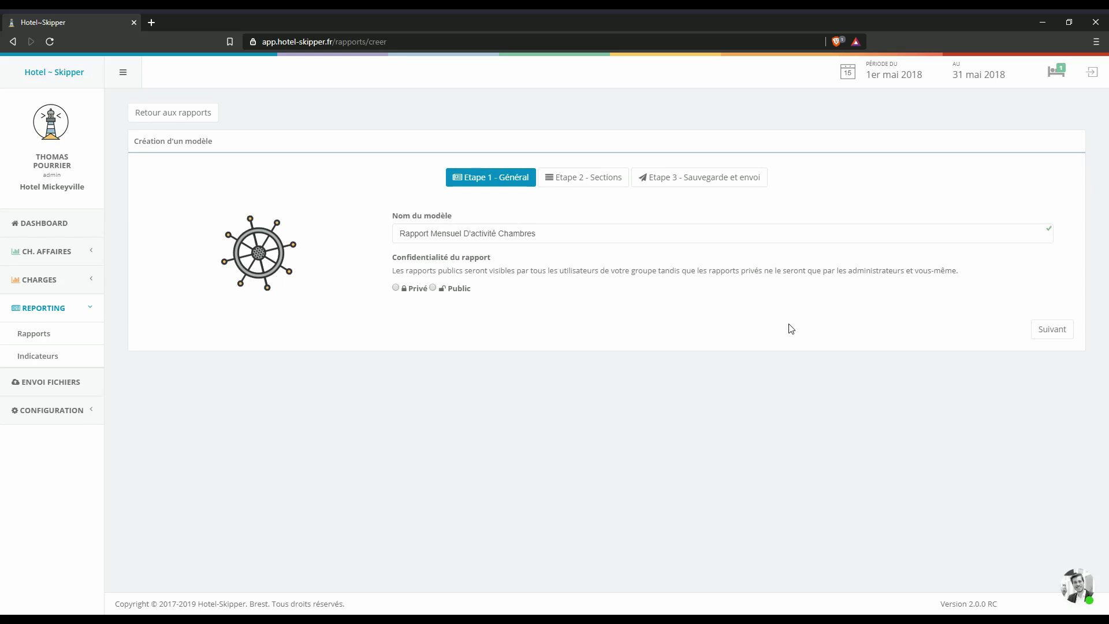
click(396, 287)
click(1050, 334)
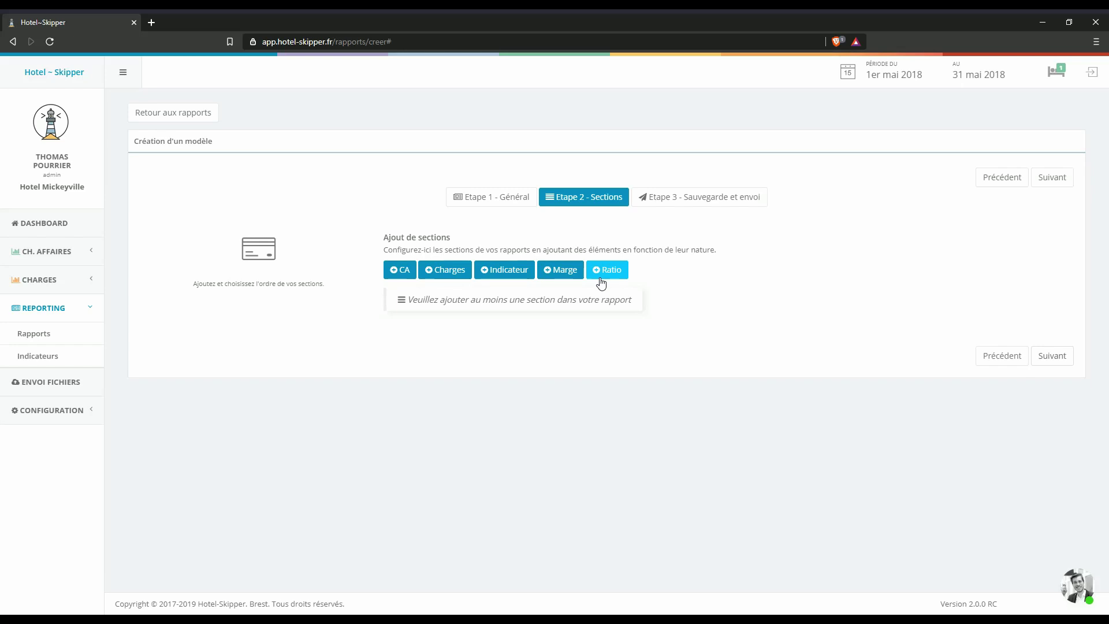
Step: Add a CA section to the report and name it "Chiffre d'Affaires Chambres Mensuel"
click(397, 270)
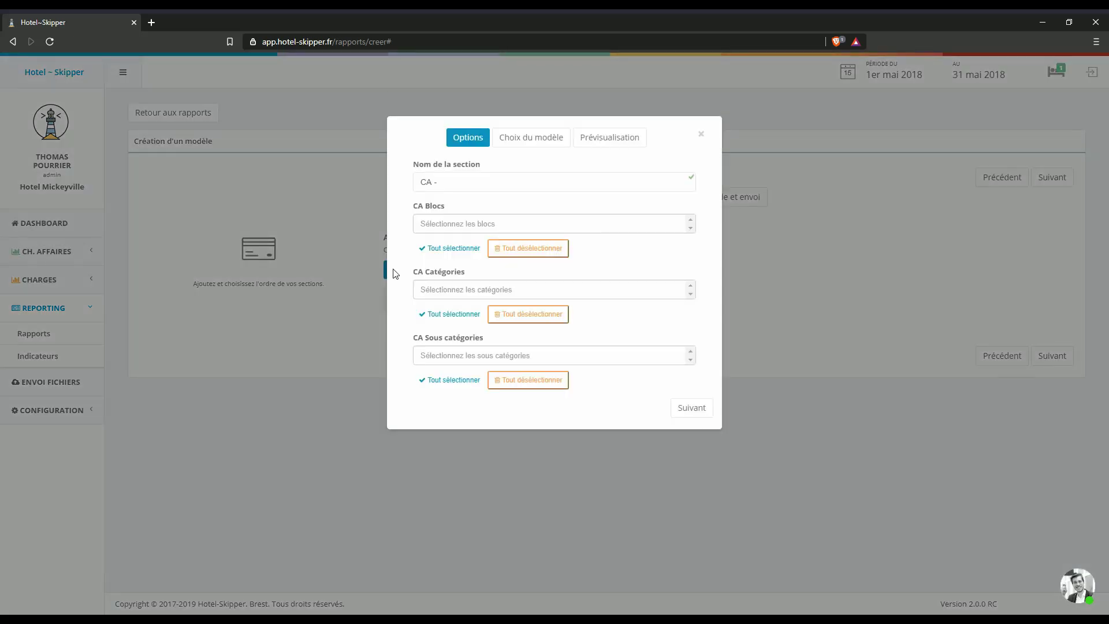
text(Chiffre d'Affaires Chambres Mensuel)
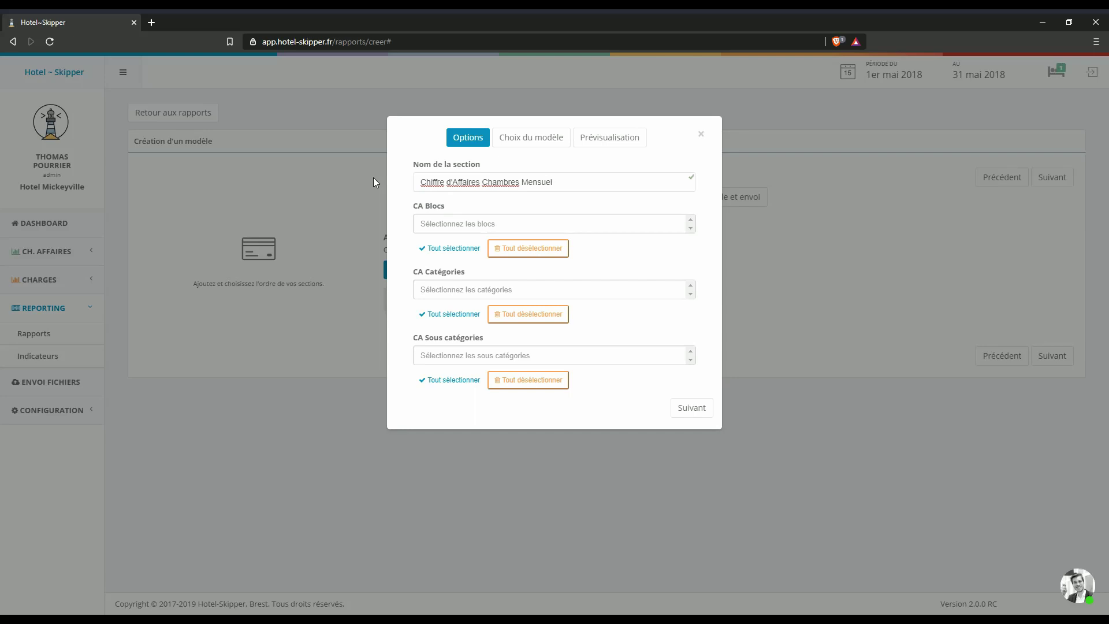
click(402, 192)
Step: Examine the CA blocks and categories available for the section
click(662, 226)
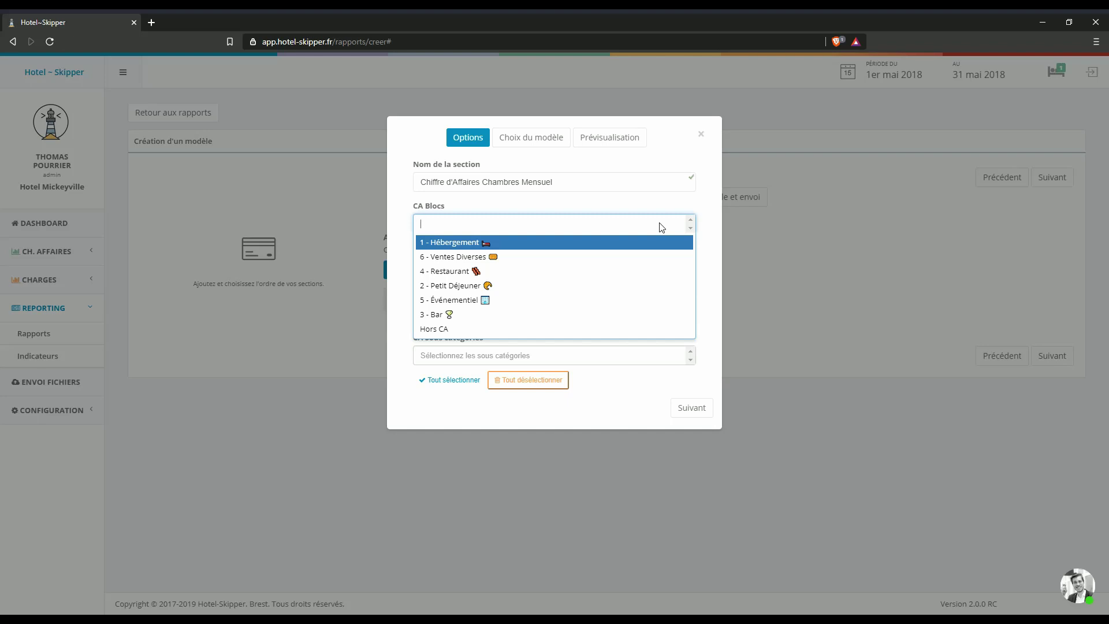
click(661, 227)
click(620, 293)
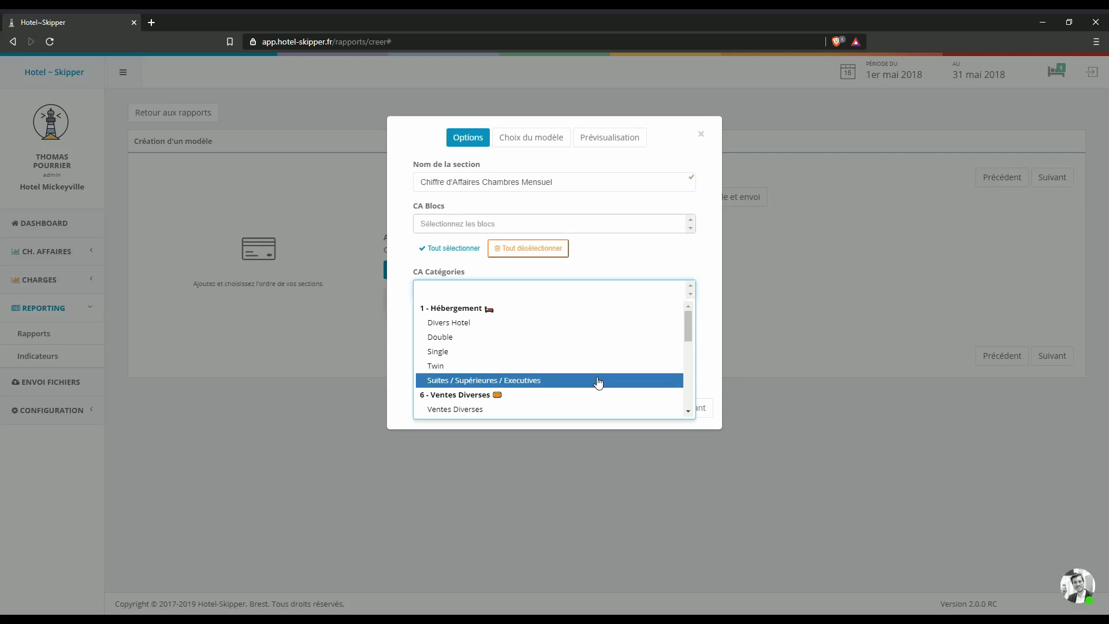
click(404, 345)
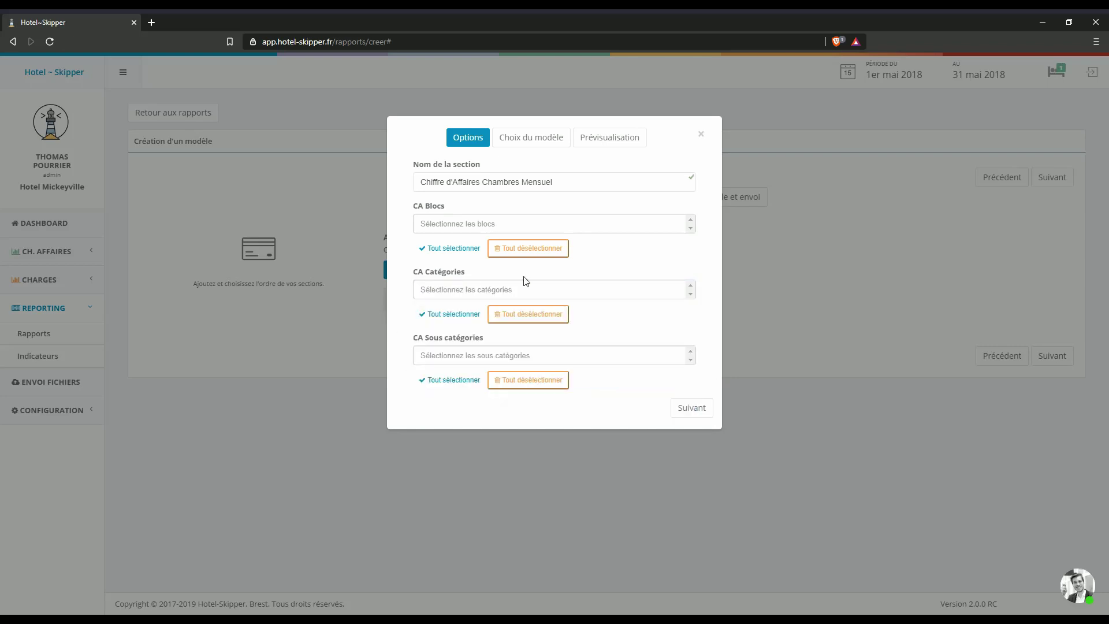
Step: Select the CA categories Double, Single, Twin and Suites / Supérieures / Executives for the section, and continue to the table model choice
click(577, 288)
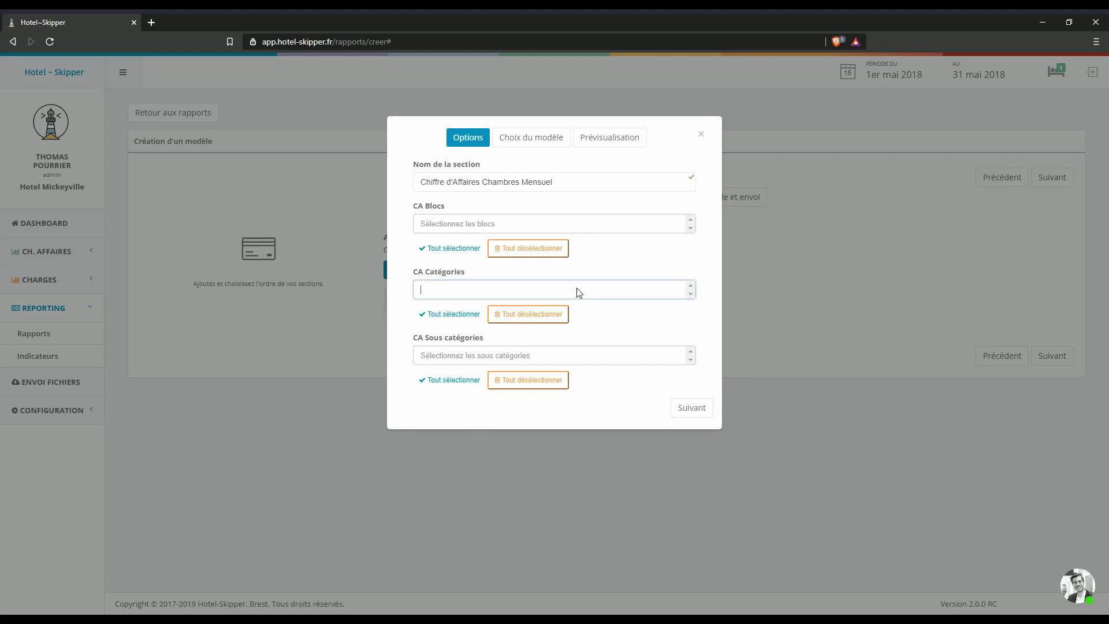
click(563, 342)
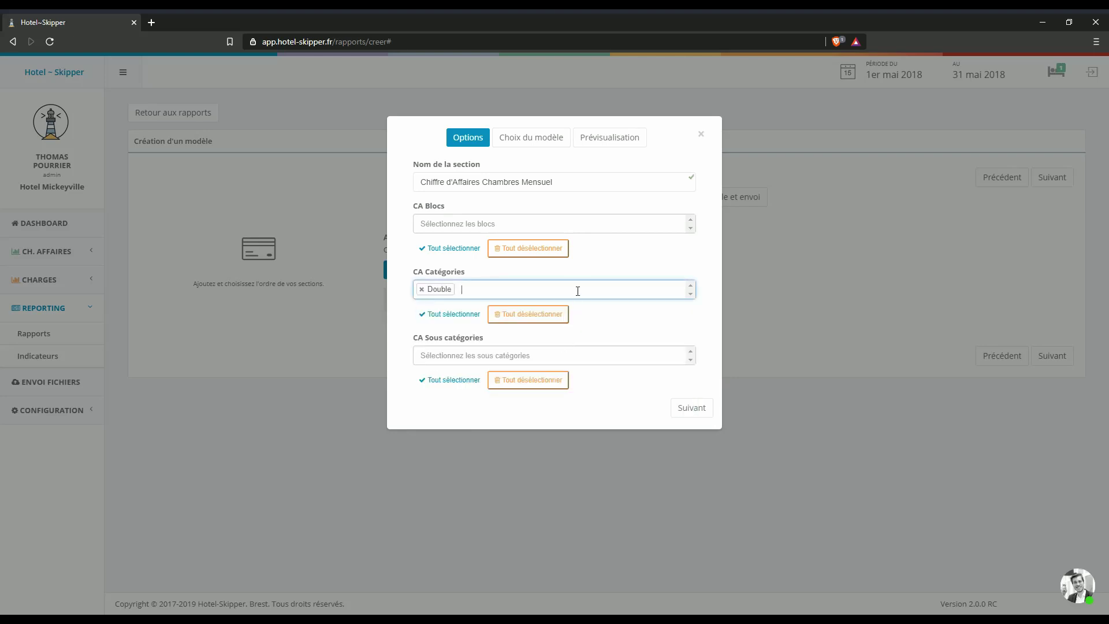
click(576, 290)
click(565, 353)
click(587, 299)
click(577, 355)
click(606, 292)
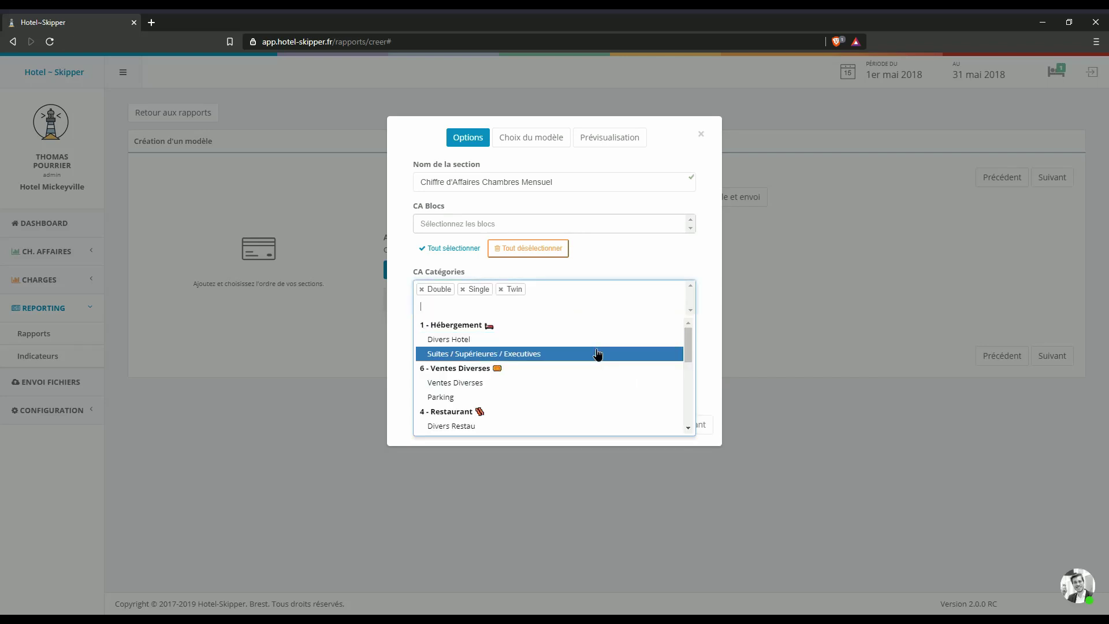
click(597, 354)
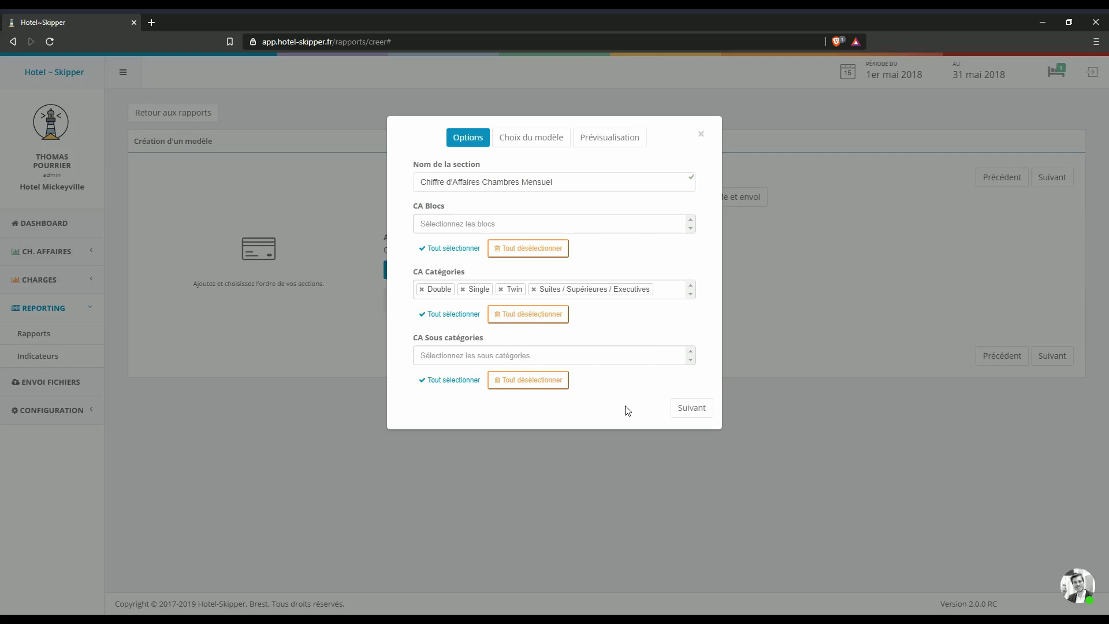
click(685, 410)
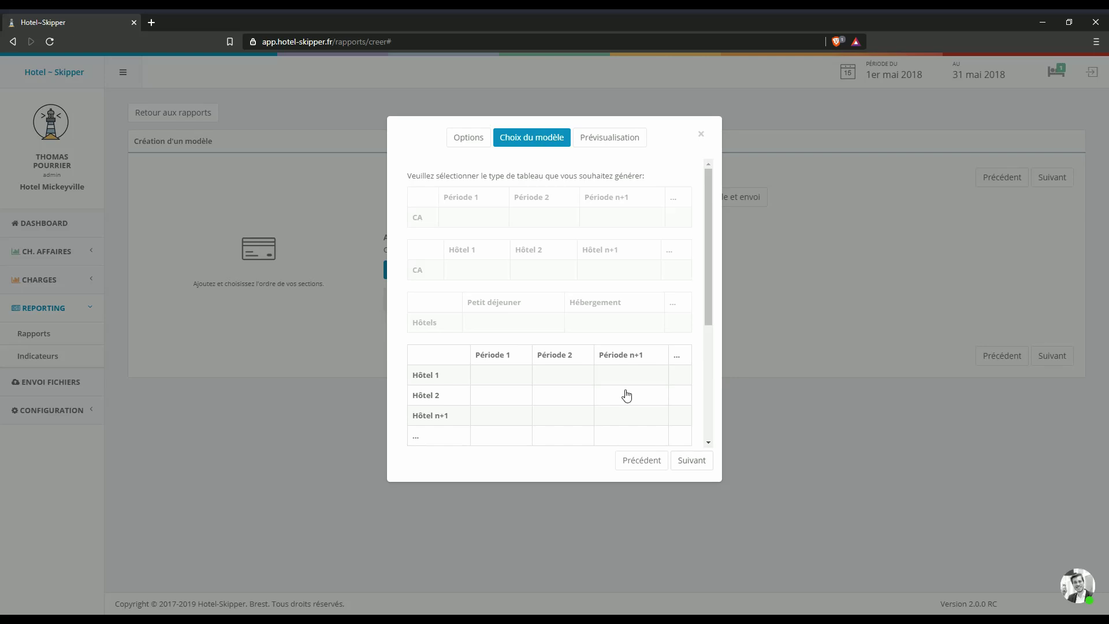
Step: Choose the table type with revenue items as rows and periods as columns, and continue to the preview options
scroll(626, 396, down, 4)
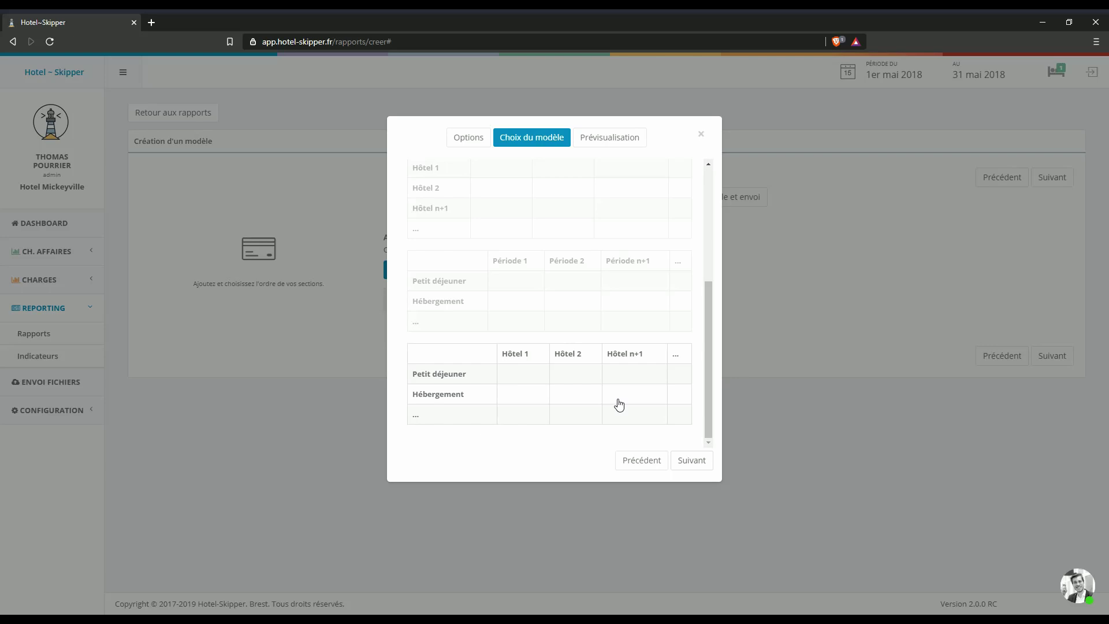
click(605, 312)
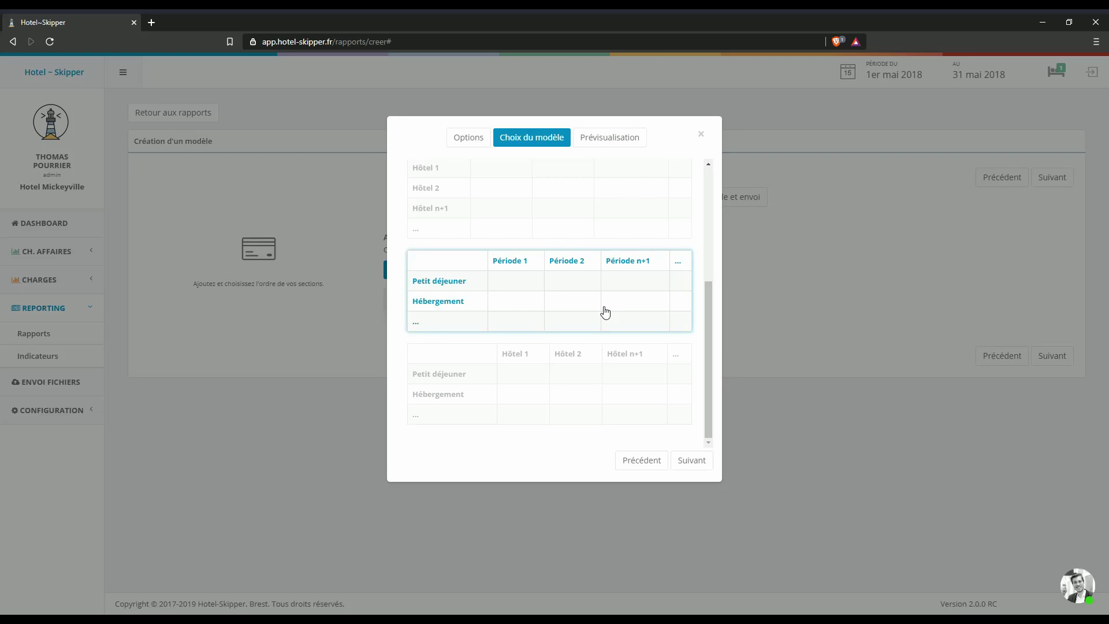
click(692, 462)
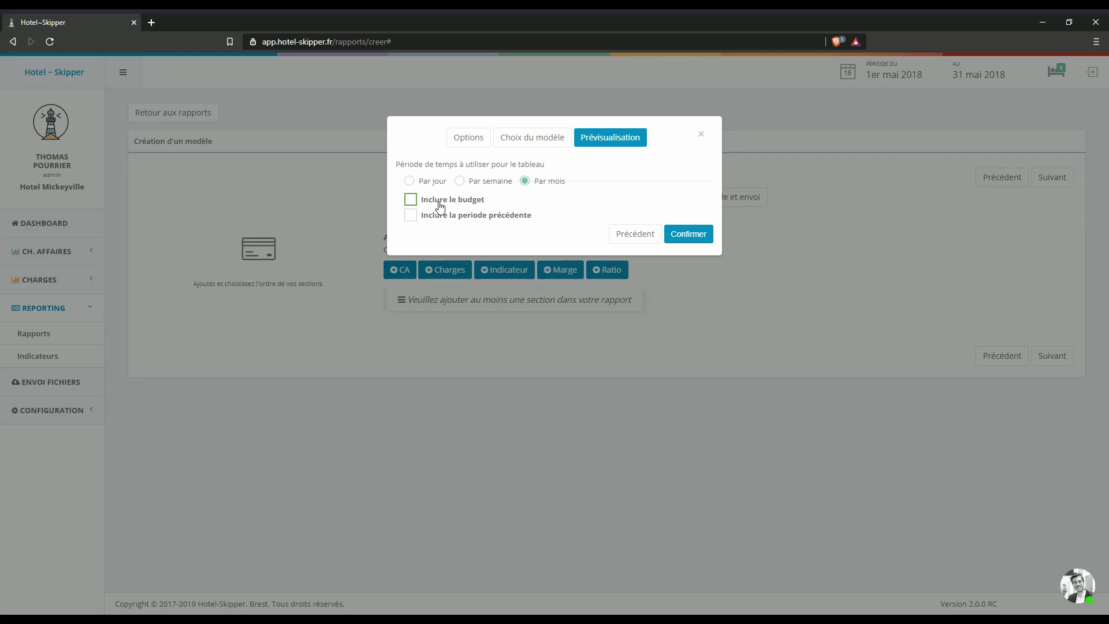
Step: Set the table's time period to Par mois, without the budget or the previous period, and confirm the section
click(410, 184)
click(463, 183)
click(525, 184)
click(415, 203)
click(410, 216)
click(411, 200)
click(411, 214)
click(695, 235)
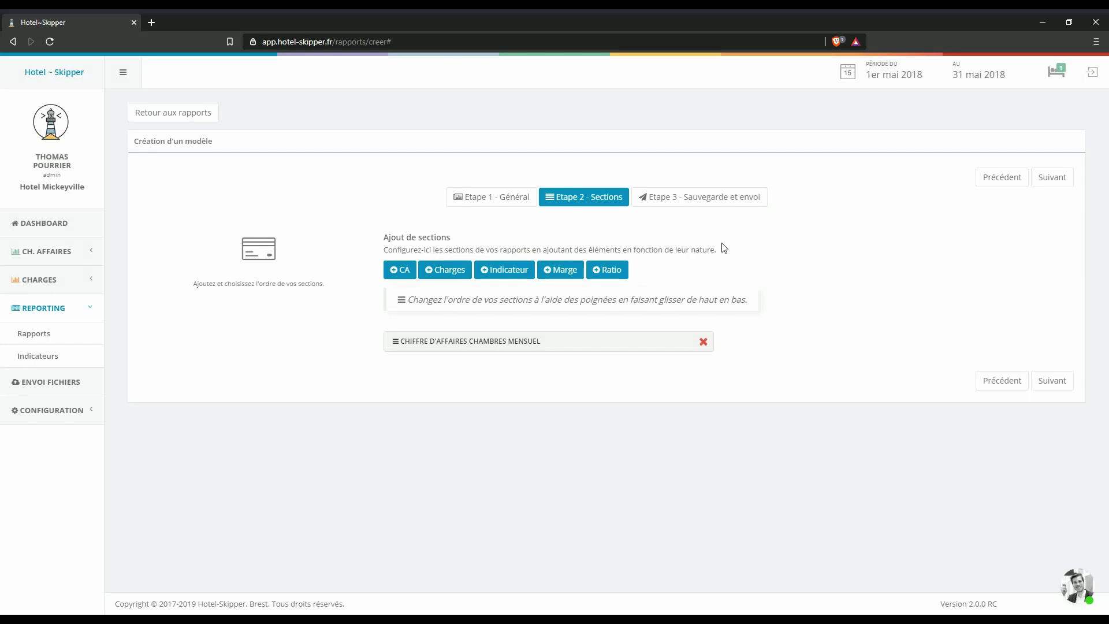
Step: Continue to the save and sending stage and save the report model
click(1053, 381)
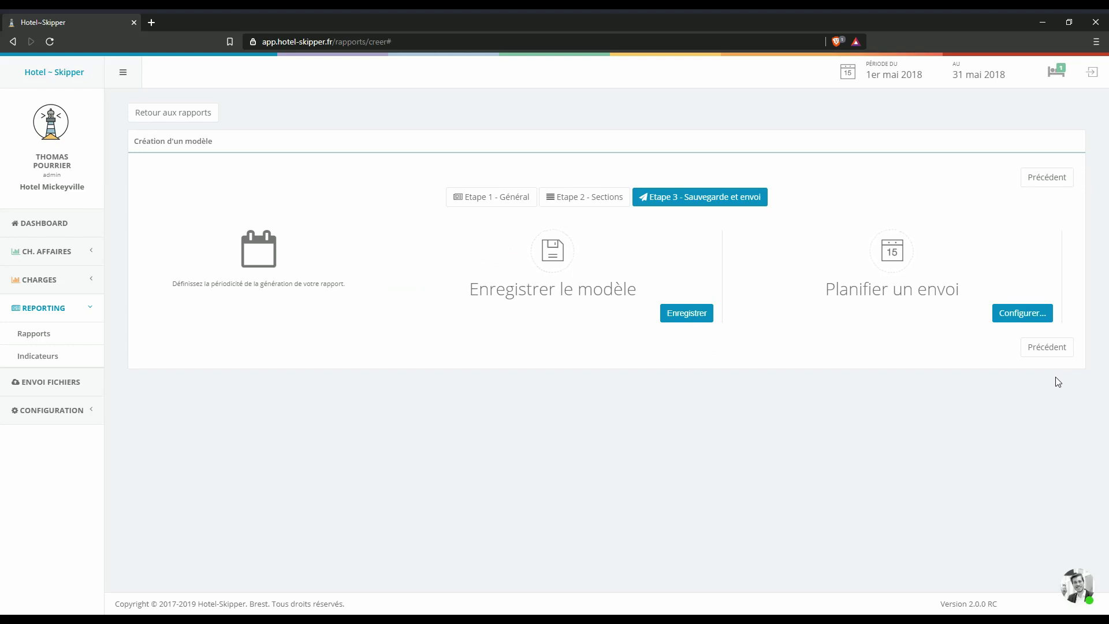
click(686, 319)
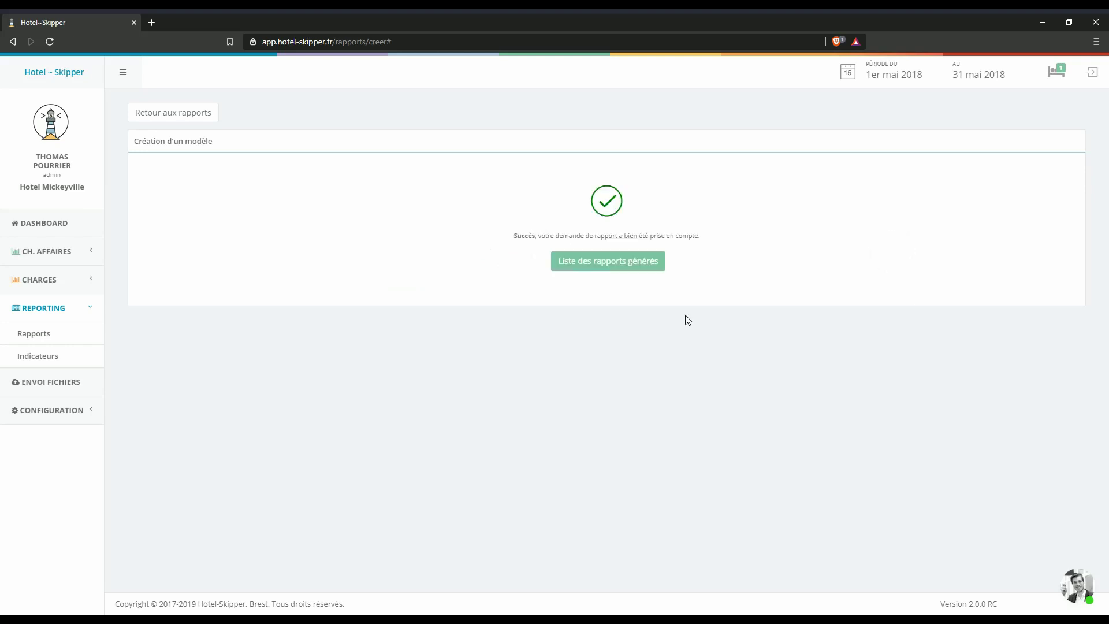
Step: Return to the list of reports, filter it by "mensuel" and open Rapport Mensuel D'activité Chambres
click(631, 271)
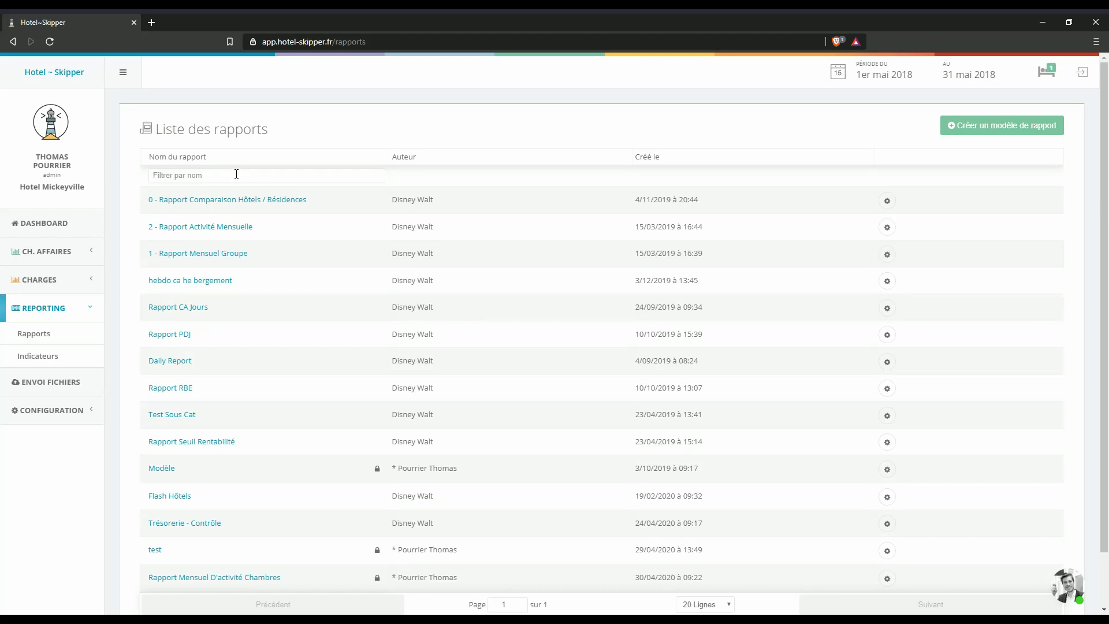
text(mensuel)
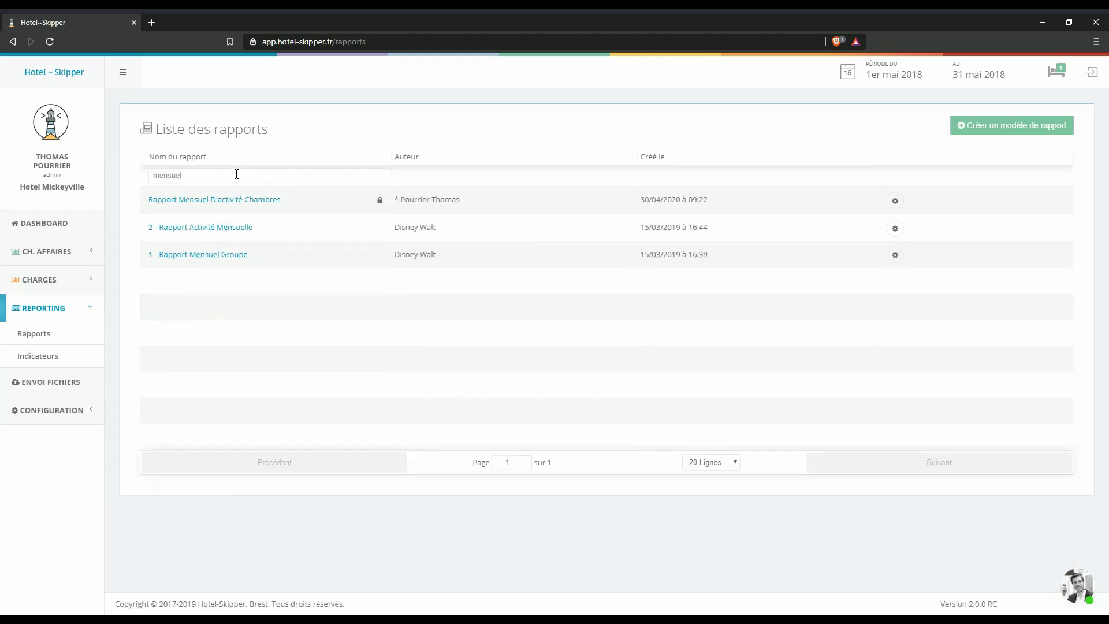
click(234, 201)
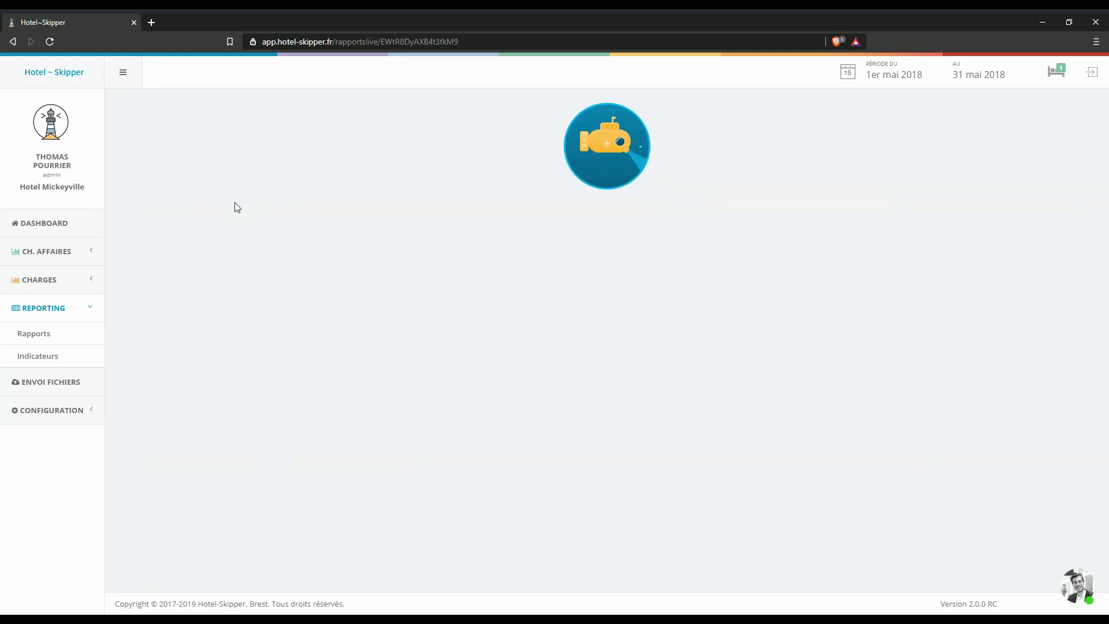